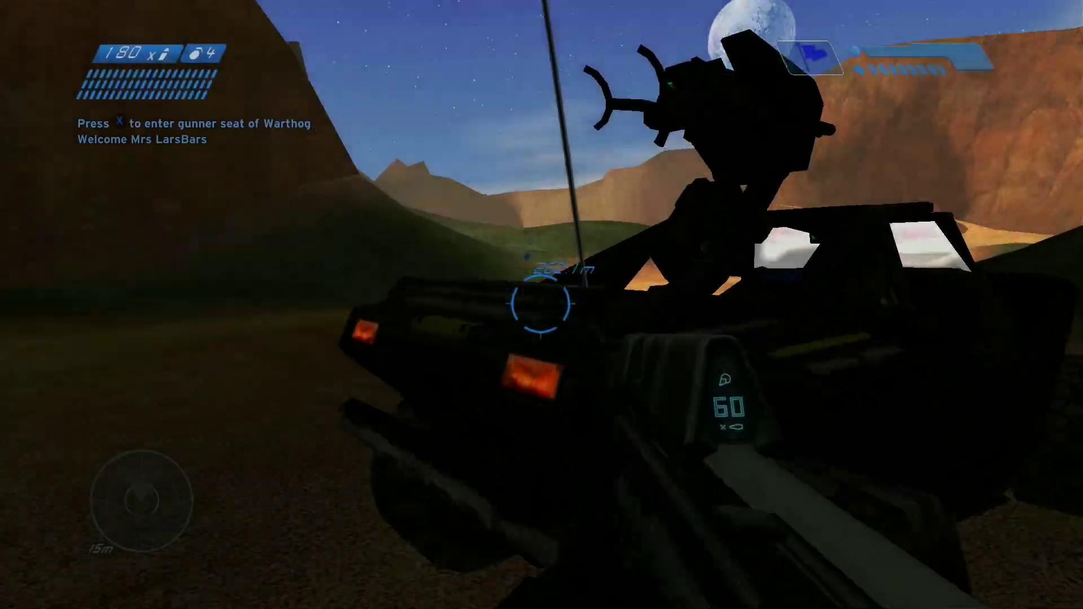
key(w)
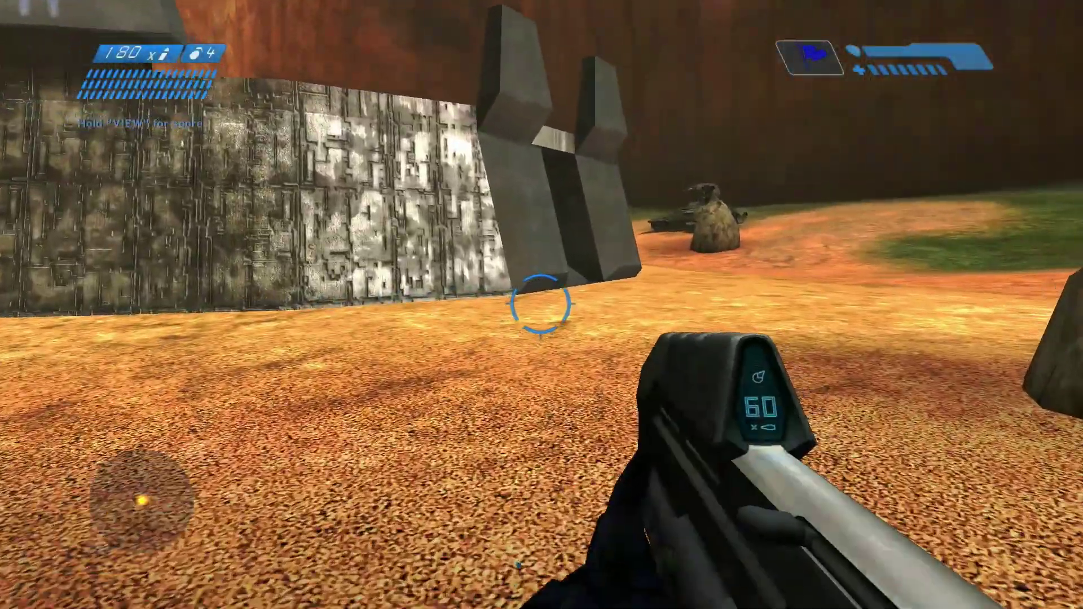
key(w)
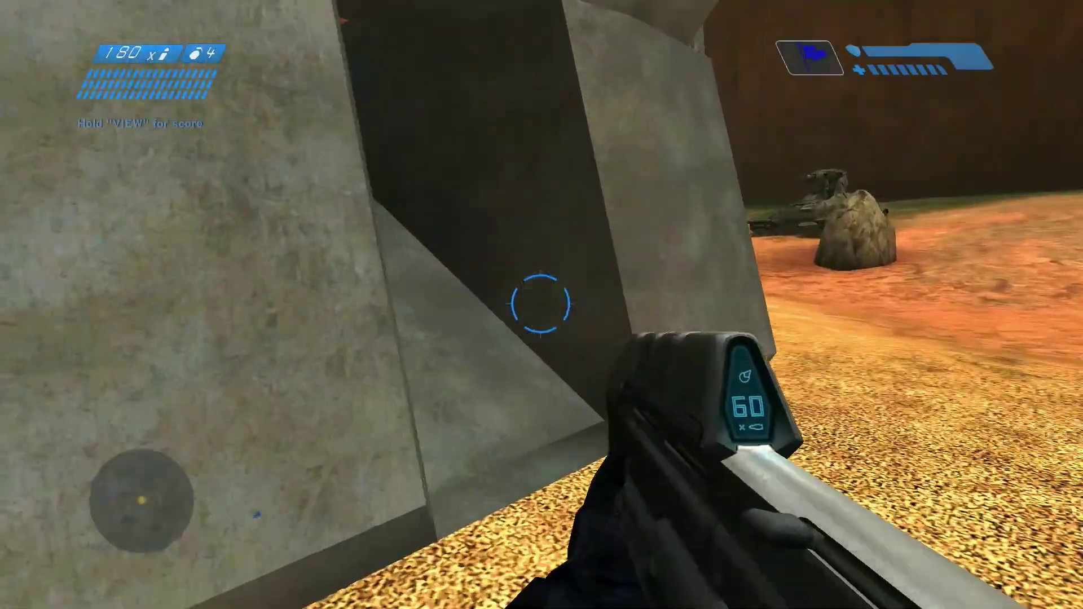
key(w)
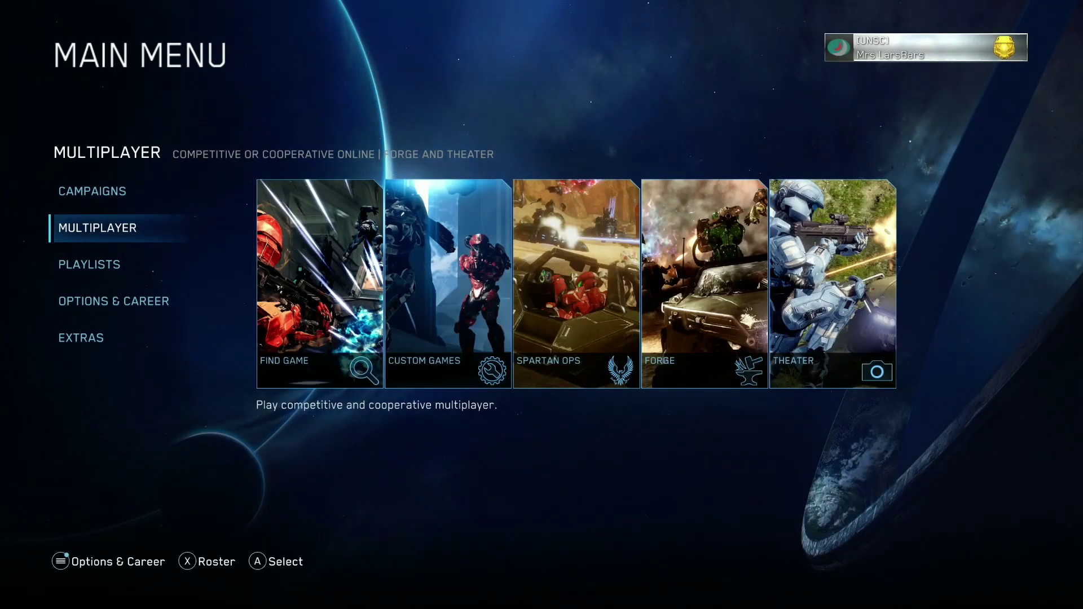
Open the roster from the main menu and join the game session of the listed LAN player
key(Up)
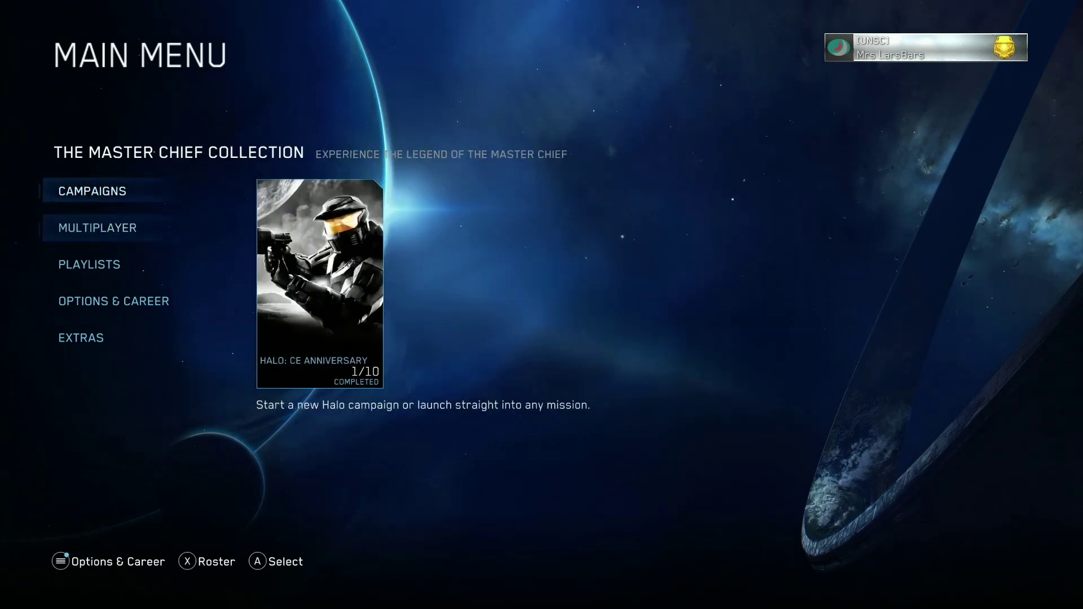
key(Down)
key(x)
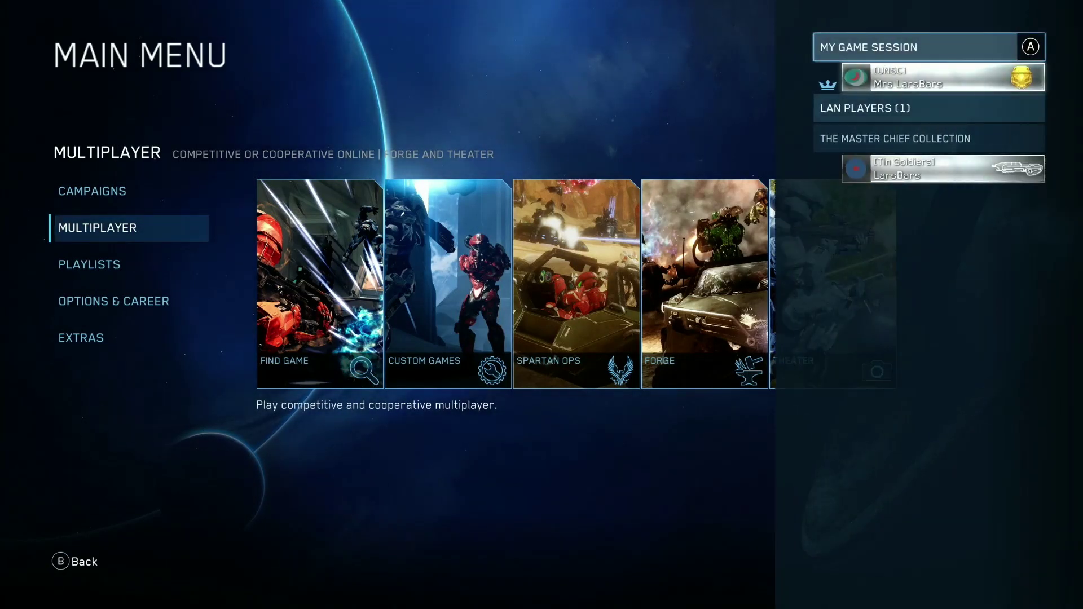
key(Down)
key(Return)
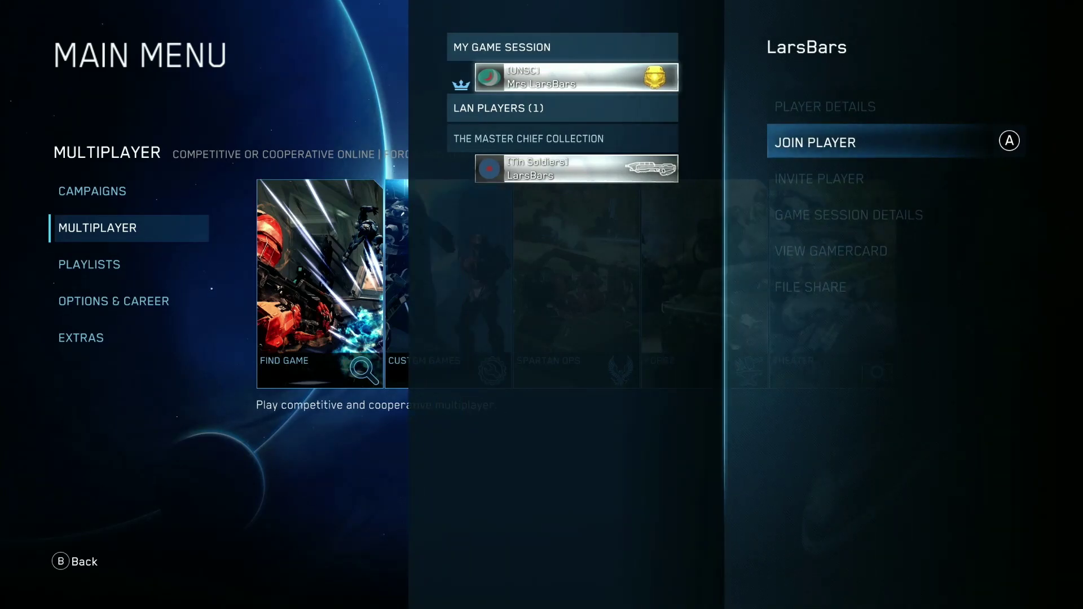
key(Return)
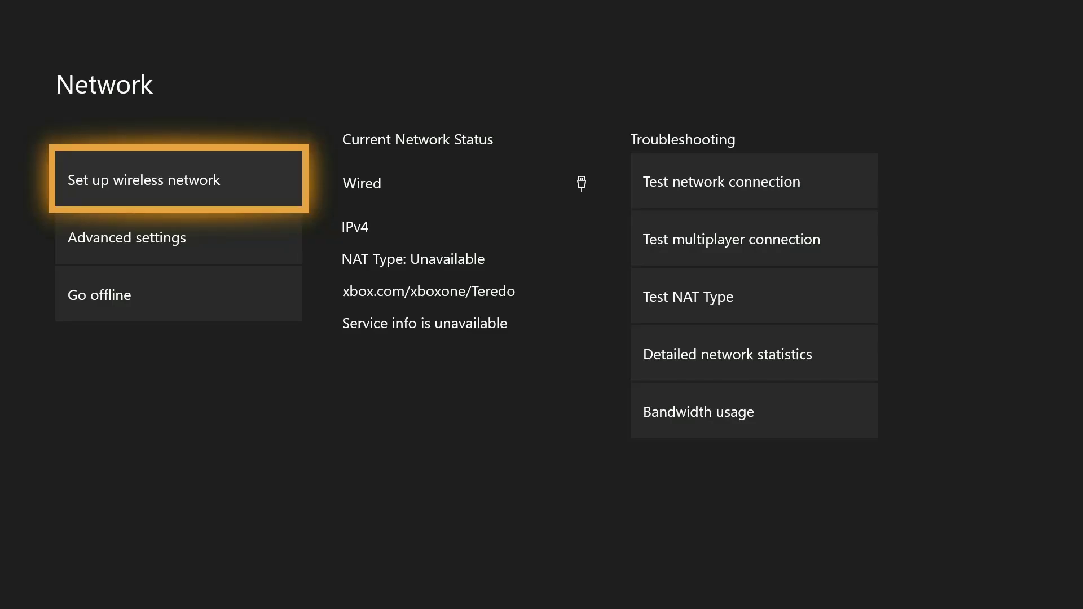
Open the advanced network settings and switch the IPv4 configuration to Manual
key(Down)
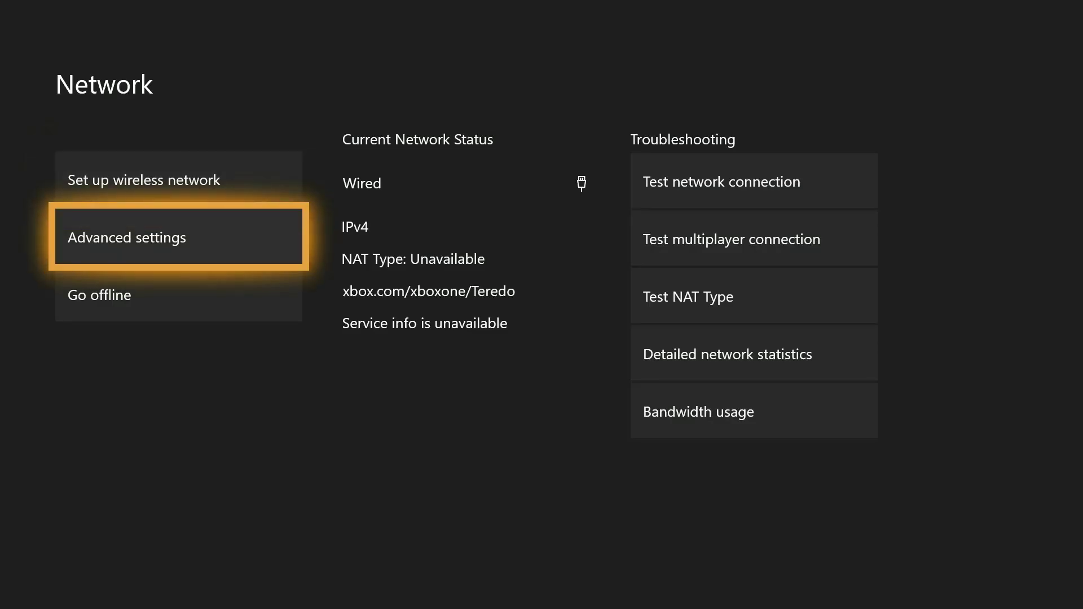
key(Return)
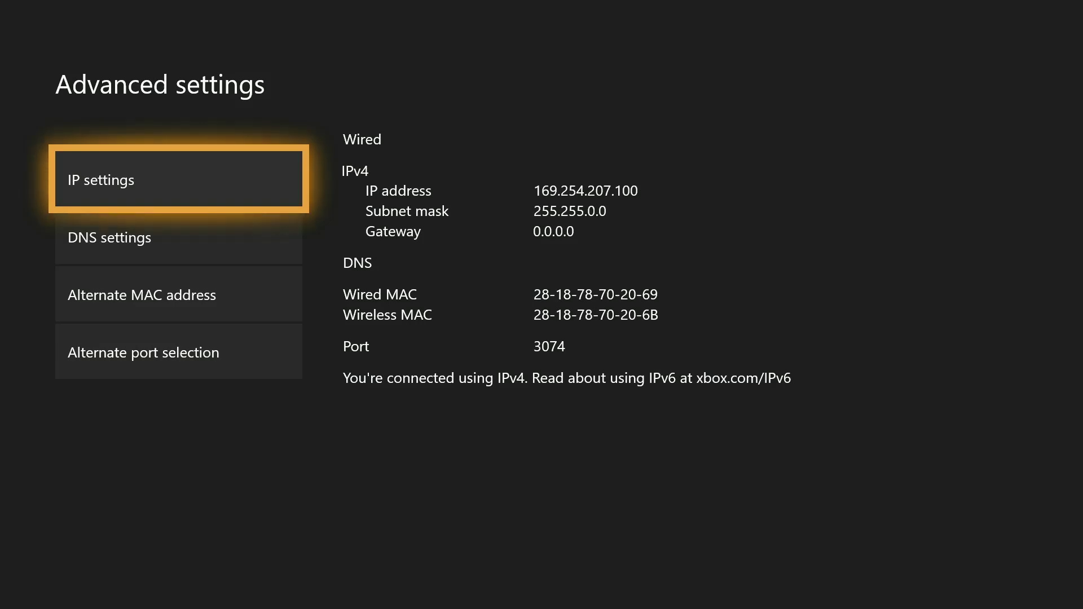
key(Return)
key(Down)
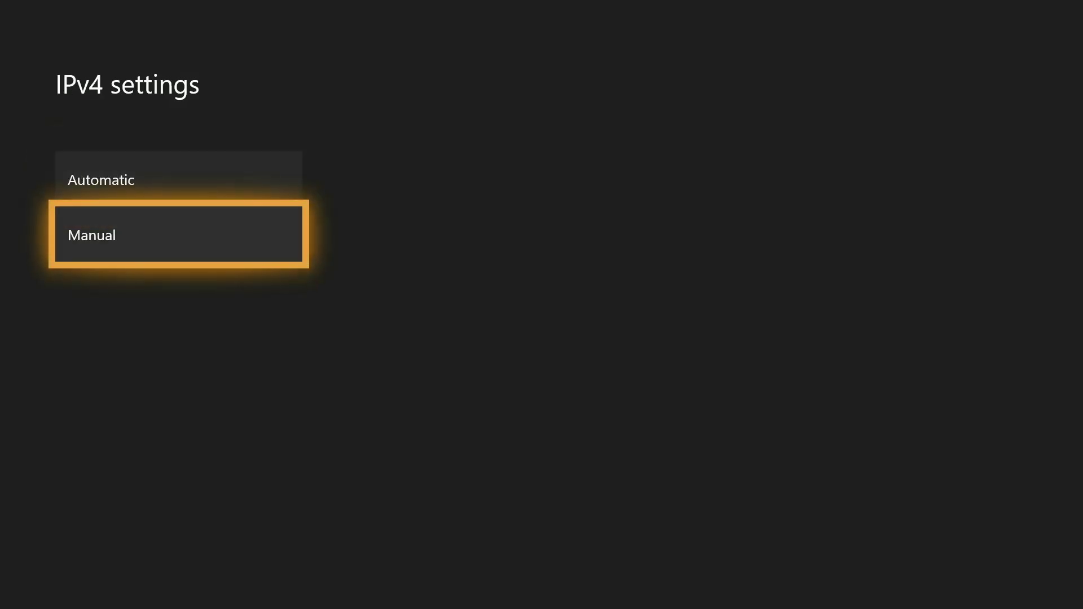
key(Return)
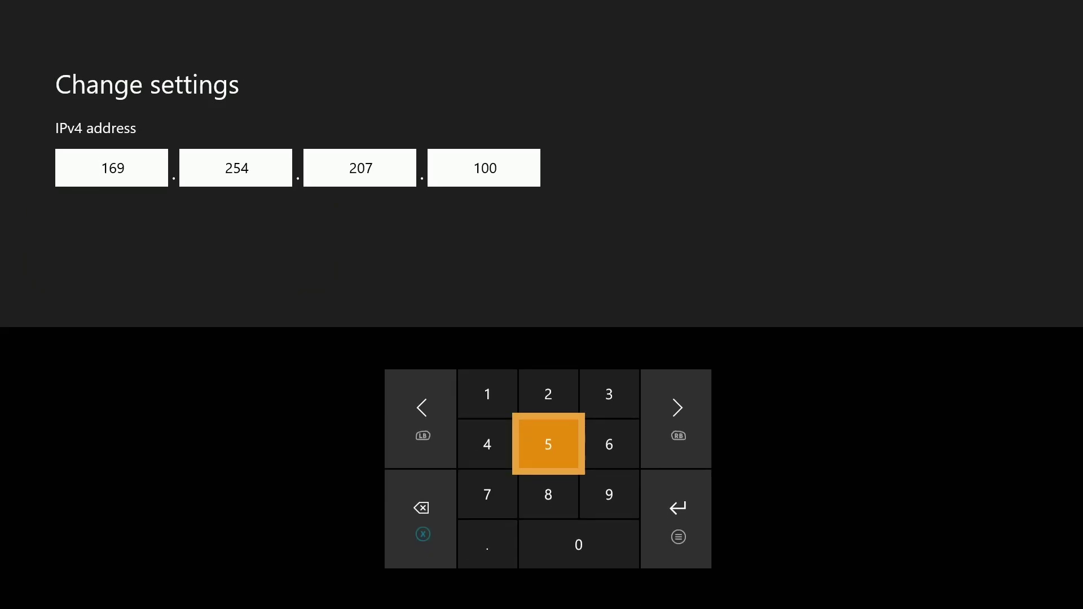
Set the IPv4 address to 111.111.111.111 and confirm it
key(Left)
key(Up)
text(111.)
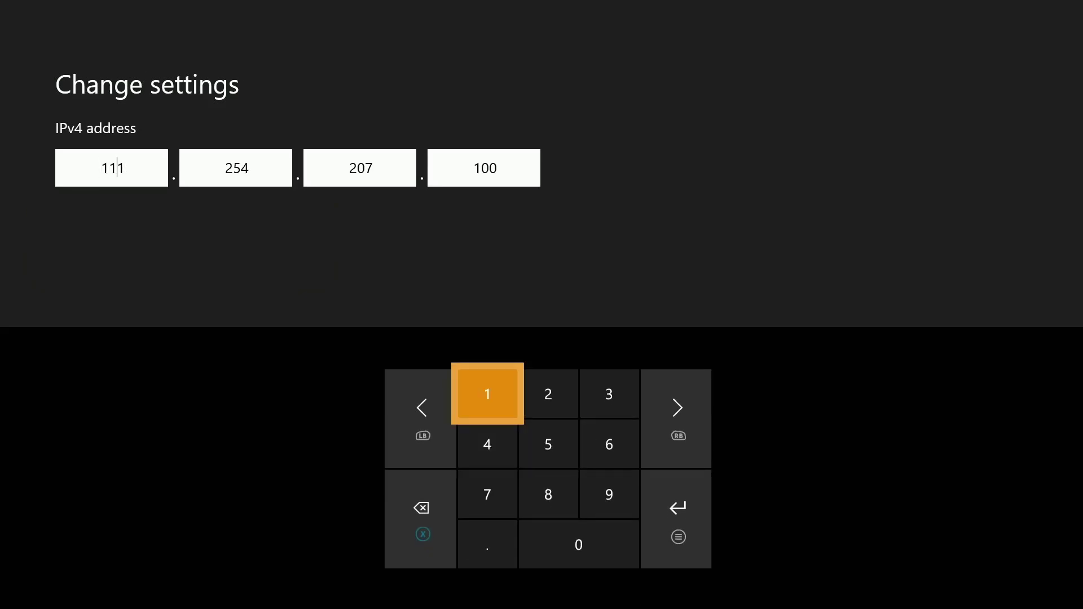
text(111.111.)
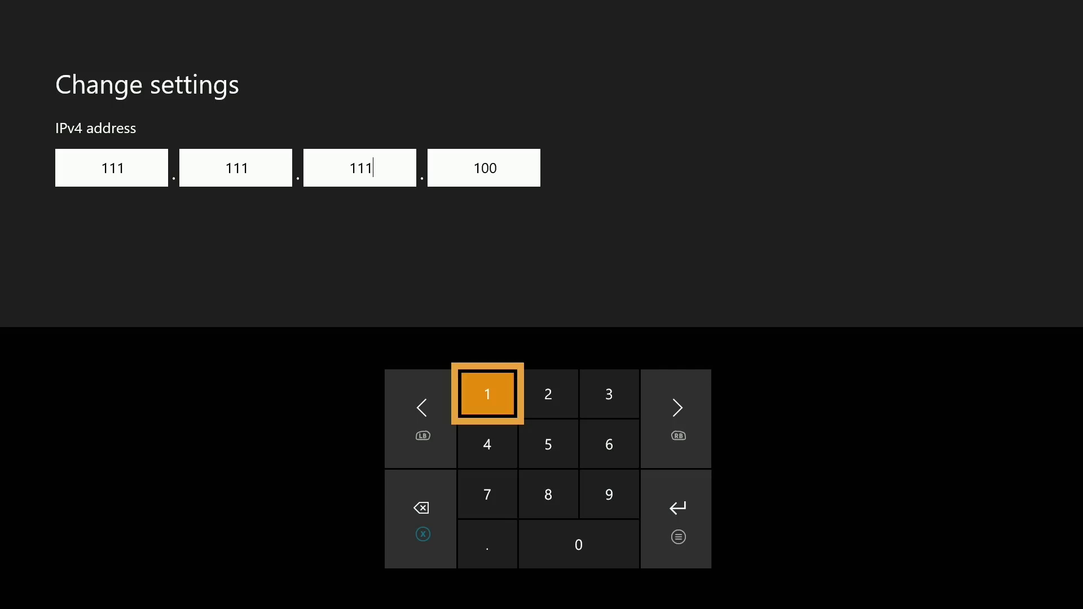
text(111)
key(Return)
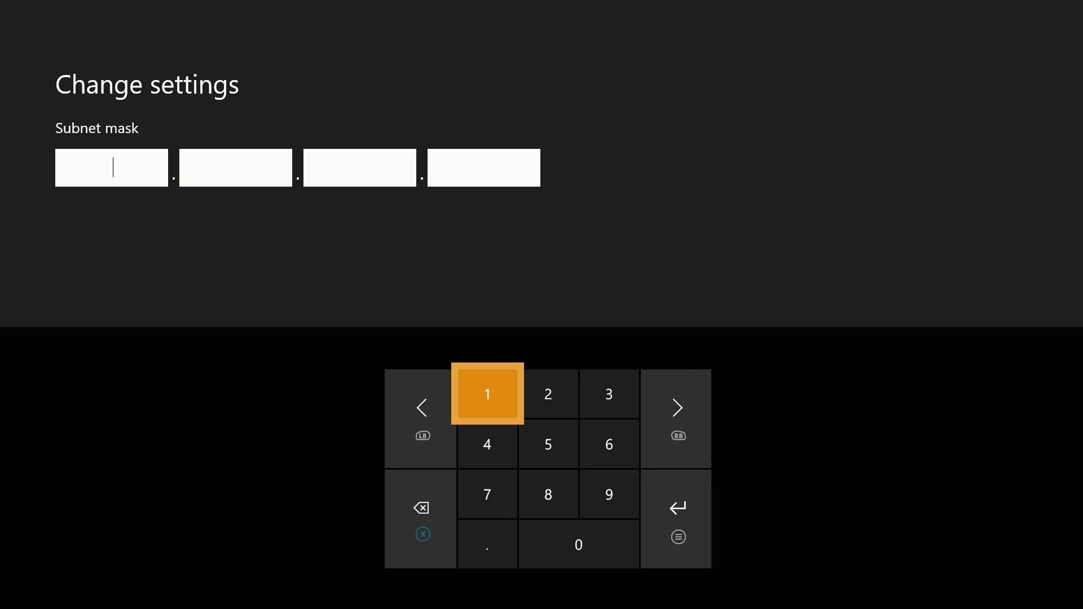
Set the subnet mask to 255.0.0.0 and confirm it
key(Right)
text(2)
key(Down)
text(55)
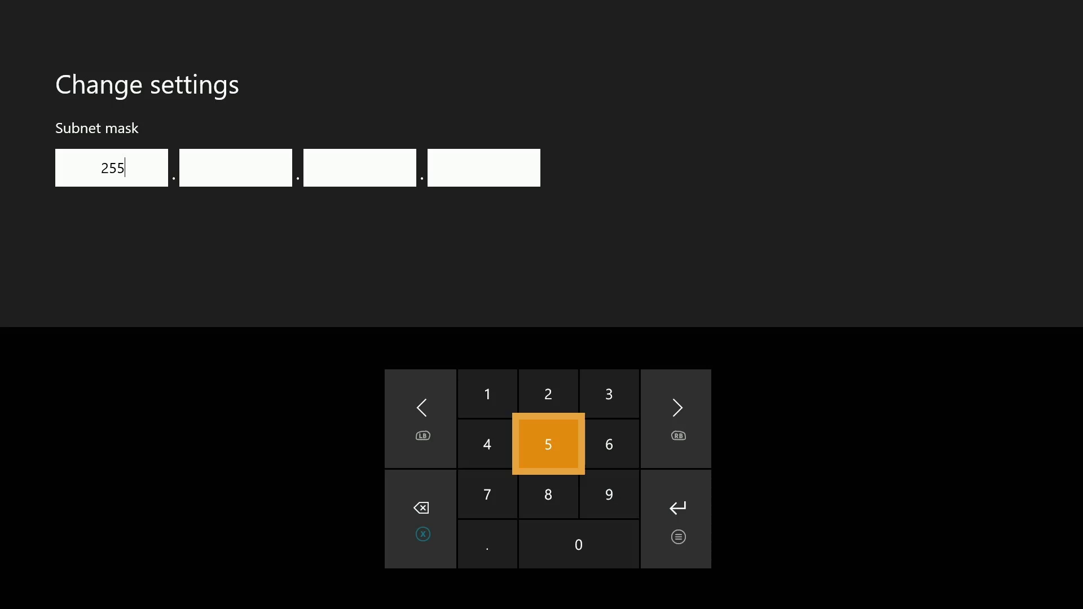
key(Down)
key(Down)
key(Right)
text(0)
key(Right)
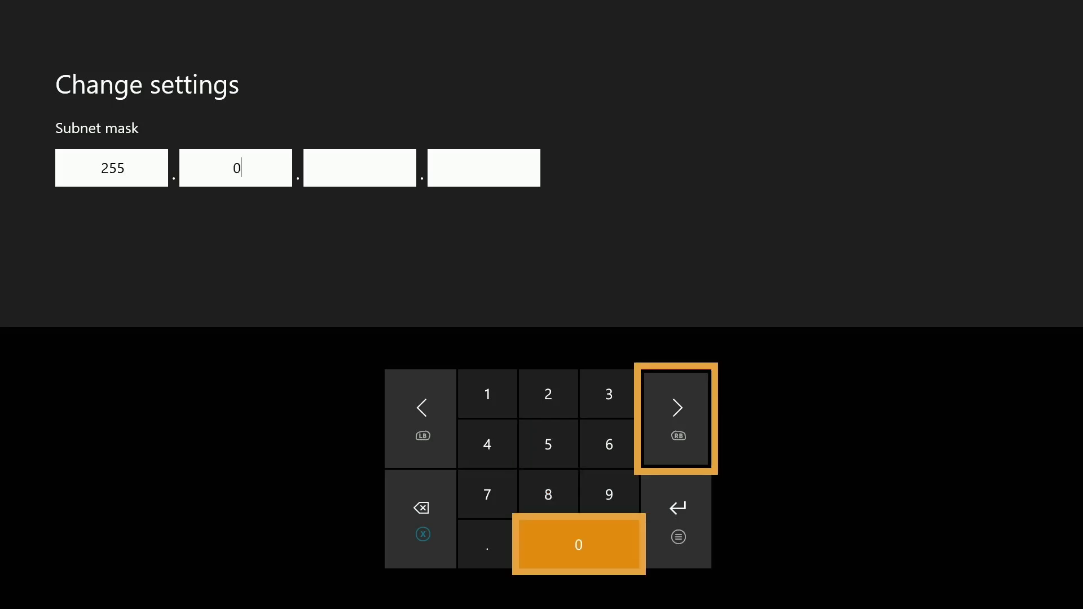
text(0)
key(Right)
text(0)
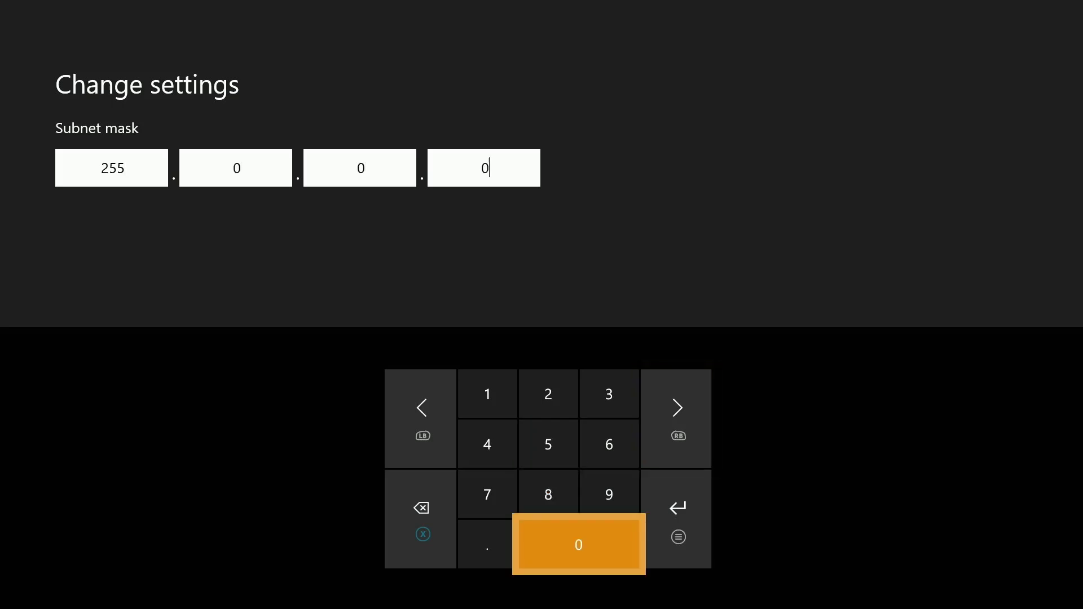
key(Return)
Set the gateway to 1.1.1.1 and accept blank primary and secondary IPv4 DNS entries
key(Up)
key(Up)
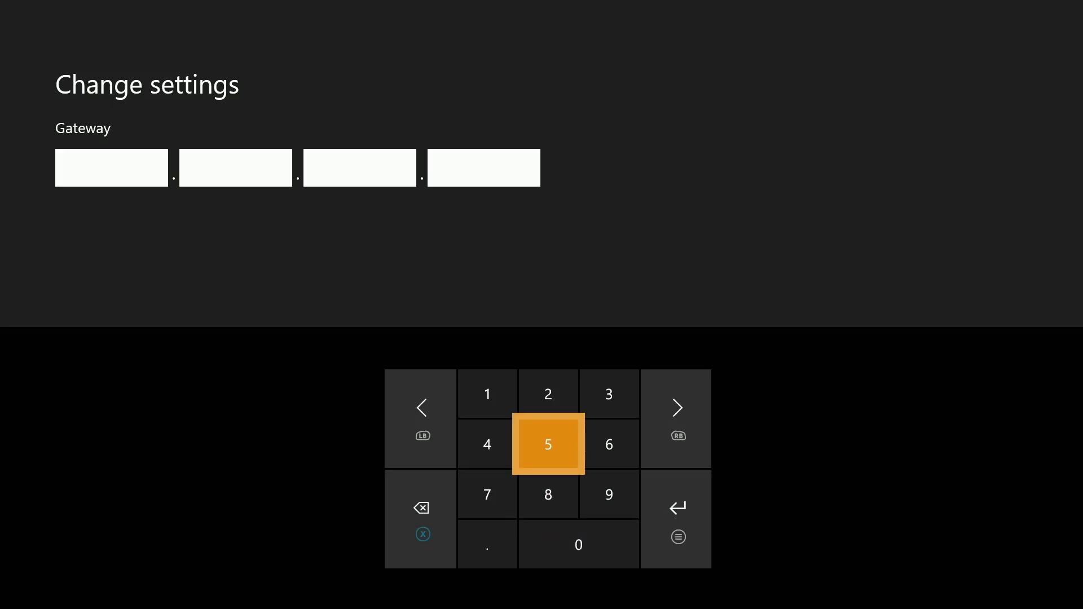
key(Up)
key(Left)
text(1)
key(Right)
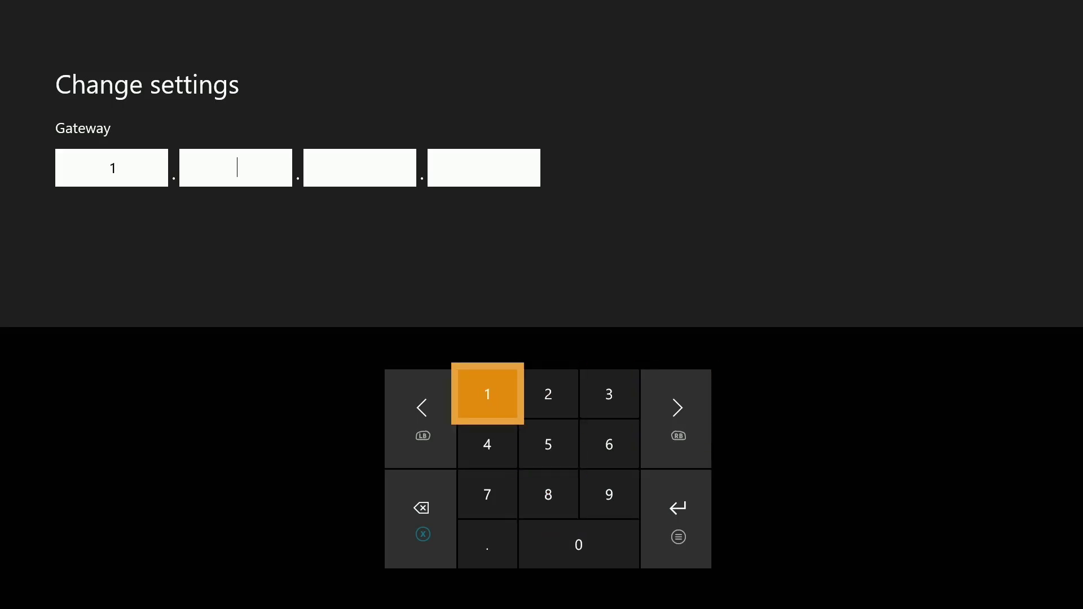
text(1)
key(Right)
text(1)
key(Right)
text(1)
key(Return)
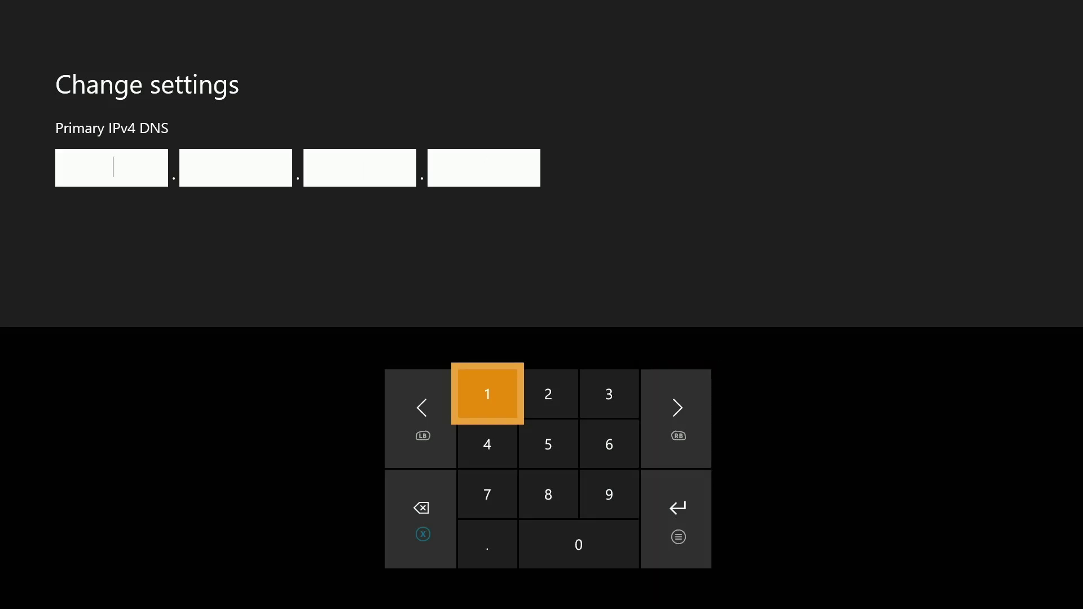
key(Return)
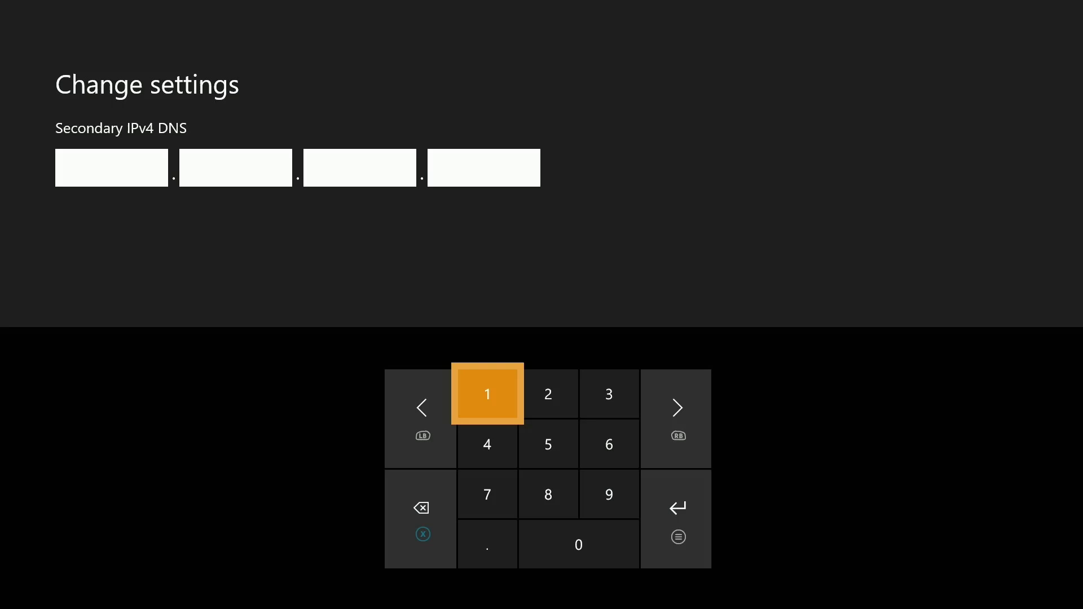
key(Return)
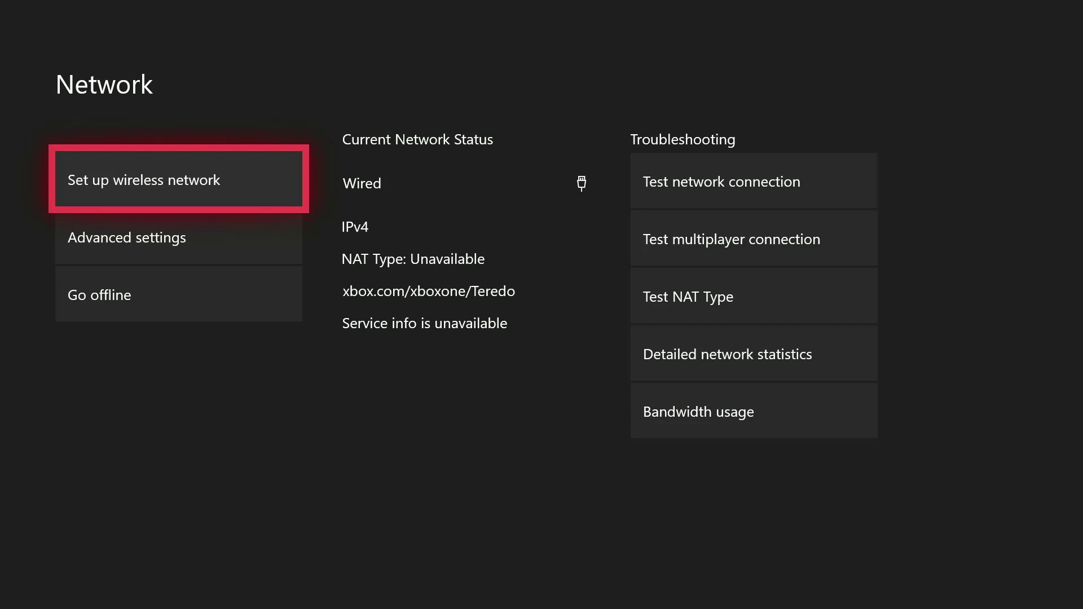
On the second console, open the advanced network settings and choose Manual for its IPv4 configuration
key(Down)
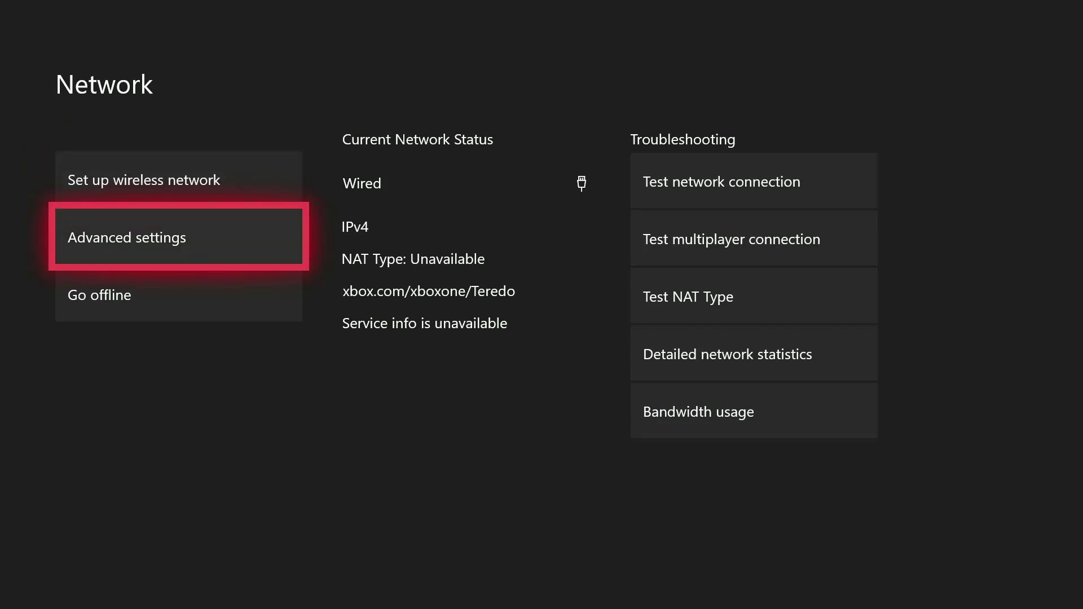
key(Return)
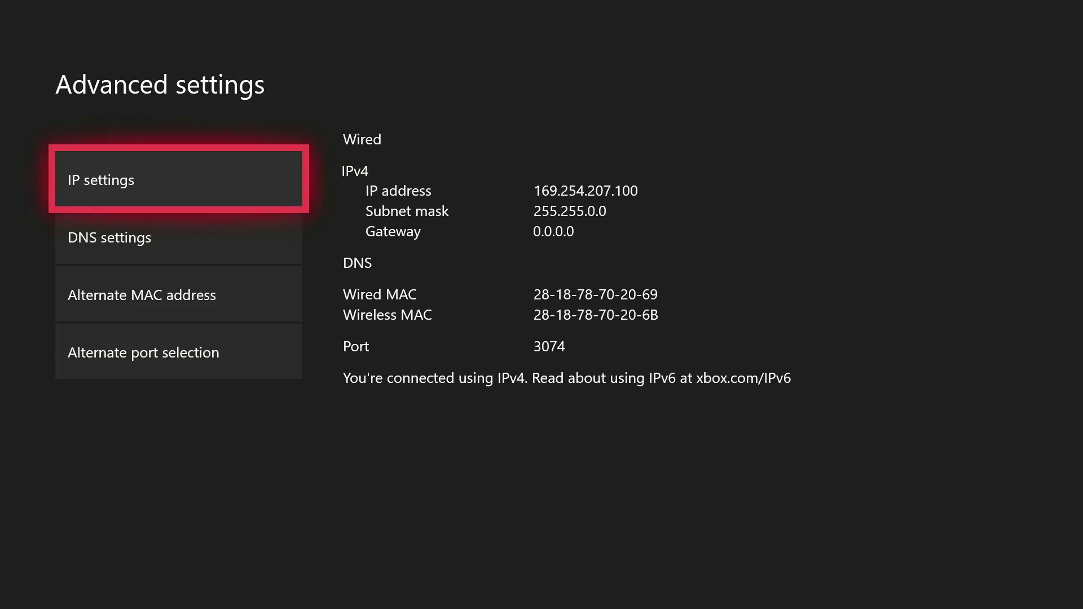
key(Return)
key(Down)
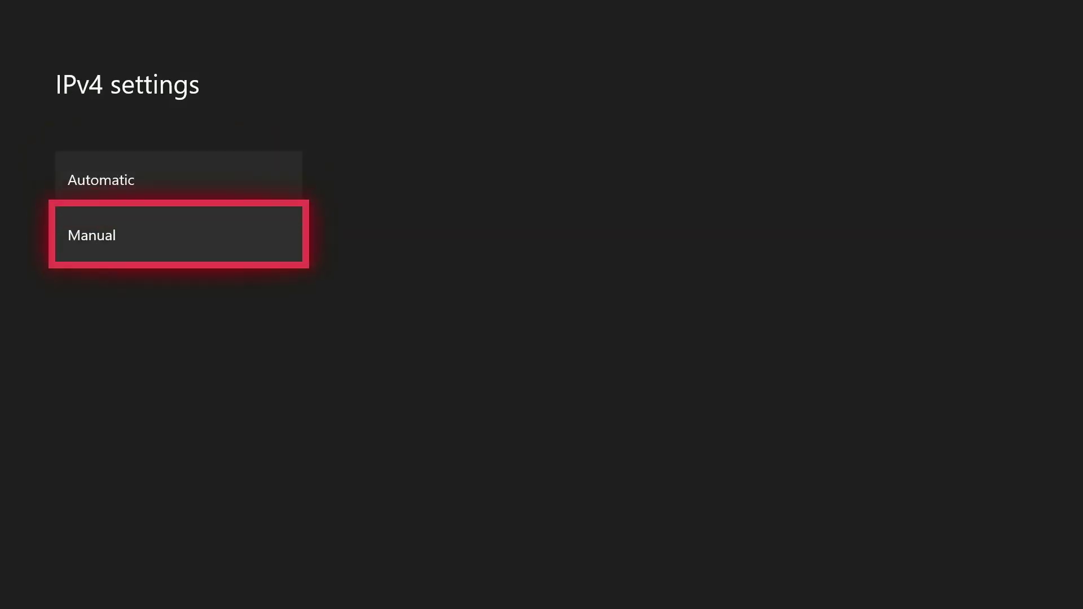
key(Return)
Set the second console's IPv4 address to 111.111.111.112 and confirm it
key(Up)
key(Left)
text(111.)
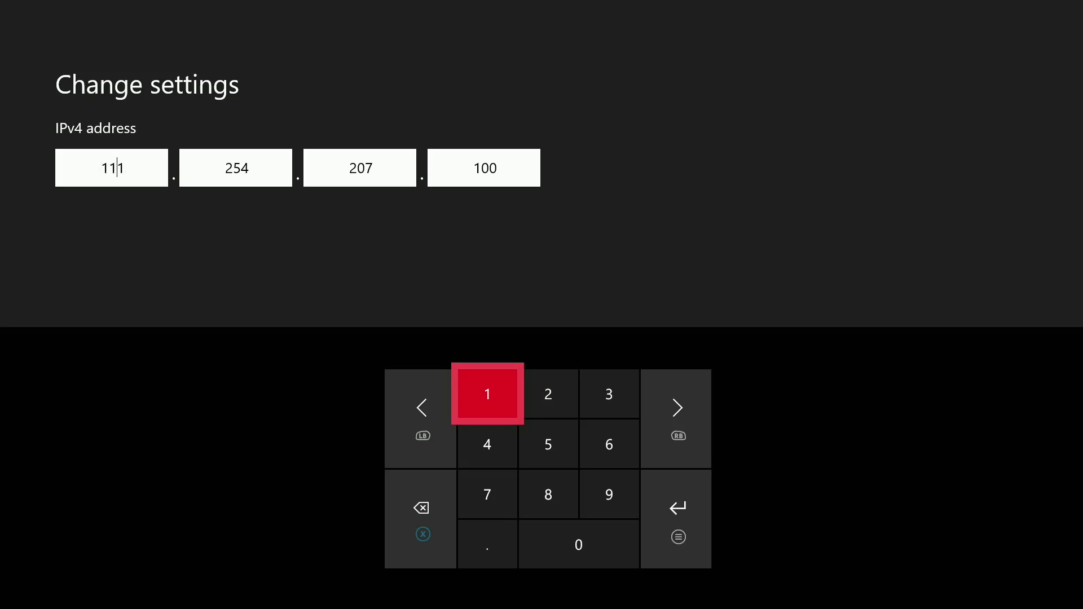
text(111.111.11)
key(Right)
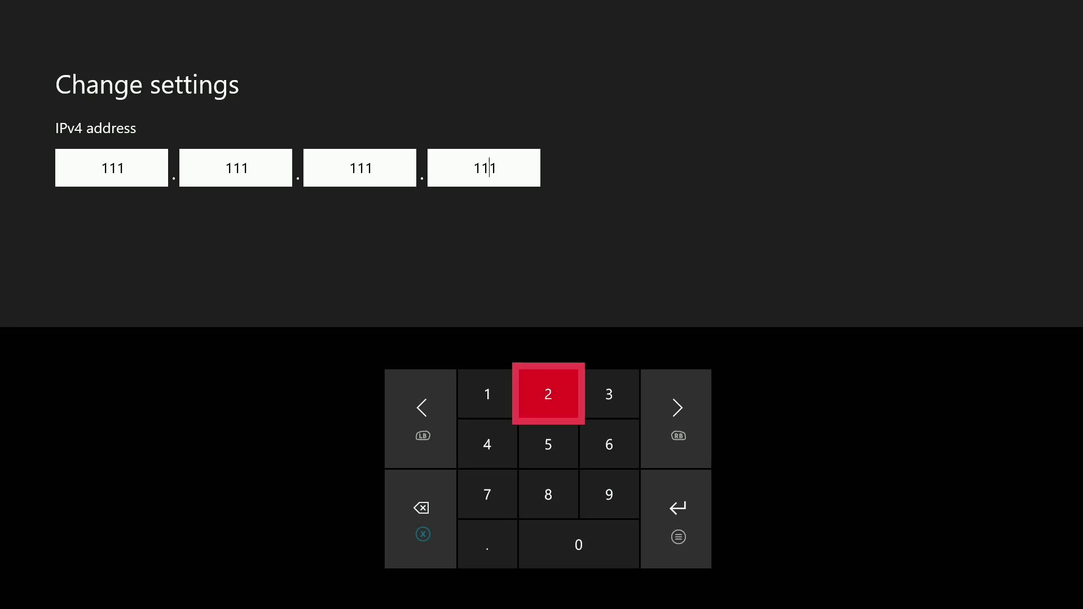
text(2)
key(Return)
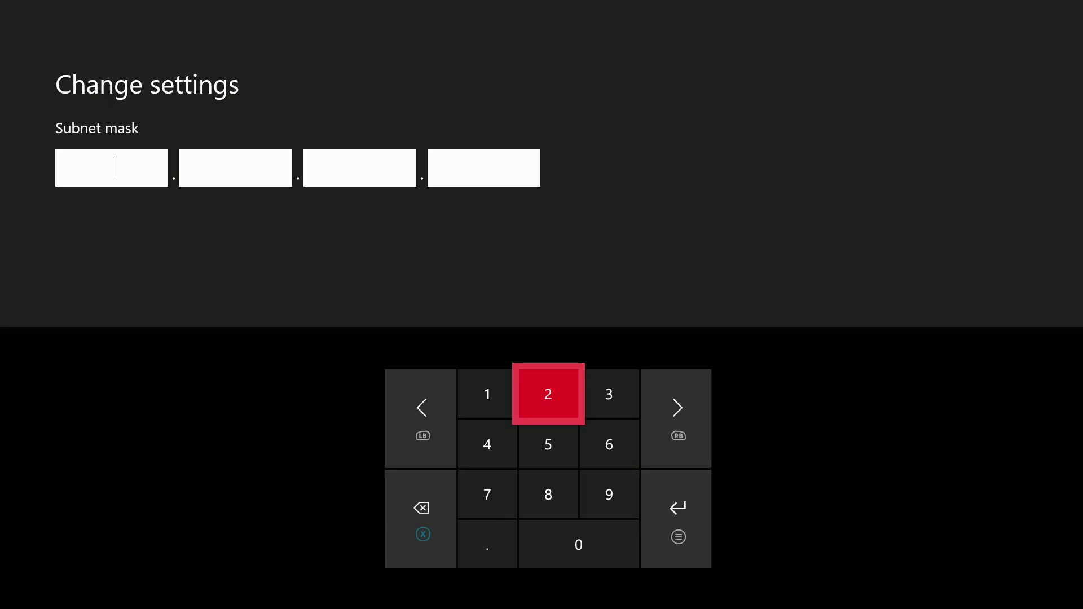
Enter 255.0.0.0 as the second console's subnet mask and confirm it
text(2)
key(Down)
text(55)
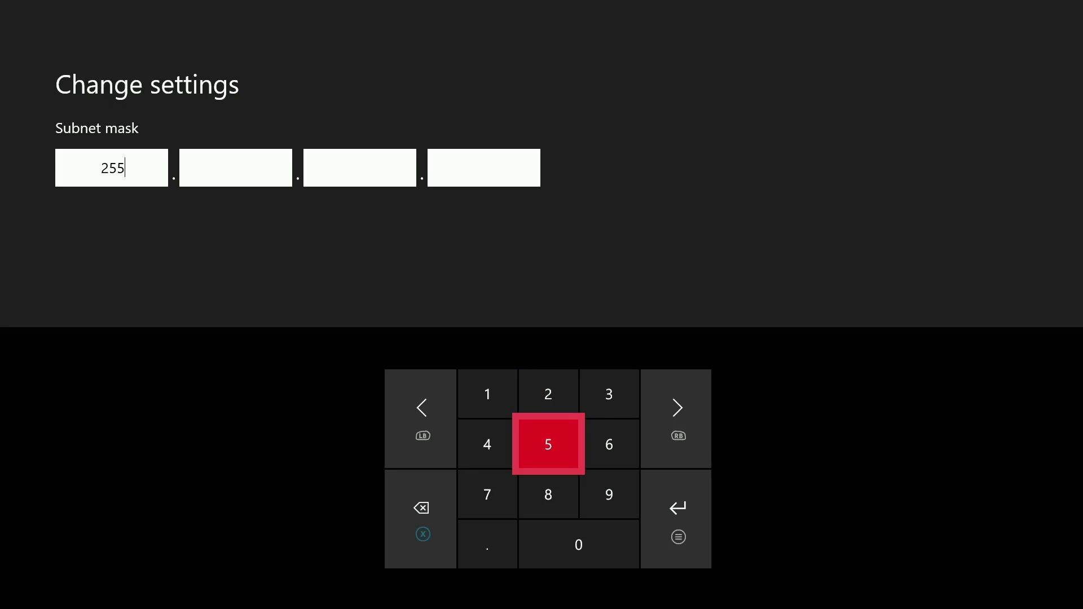
key(Down)
key(Down)
key(Right)
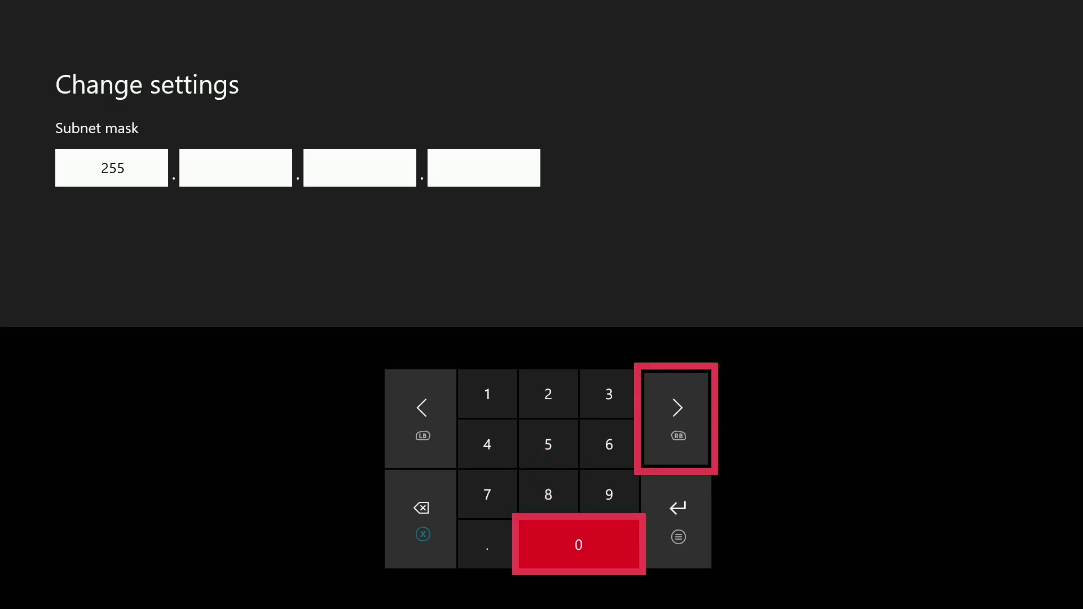
text(0)
key(Right)
text(0)
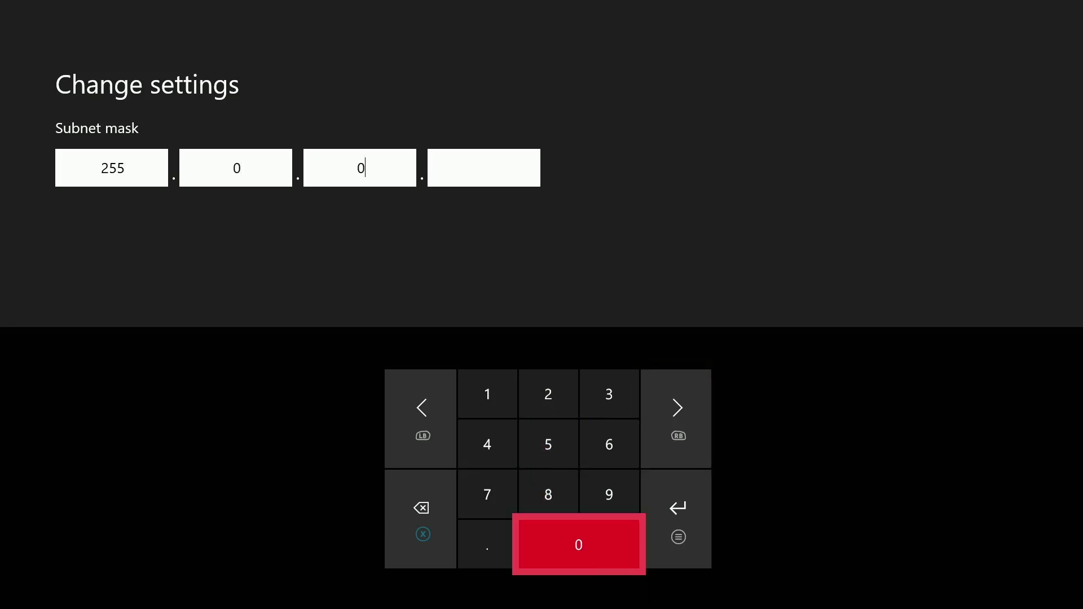
key(Right)
text(0)
key(Return)
Set the second console's gateway to 1.1.1.1 and accept blank primary and secondary IPv4 DNS entries
key(Up)
key(Up)
key(Up)
key(Left)
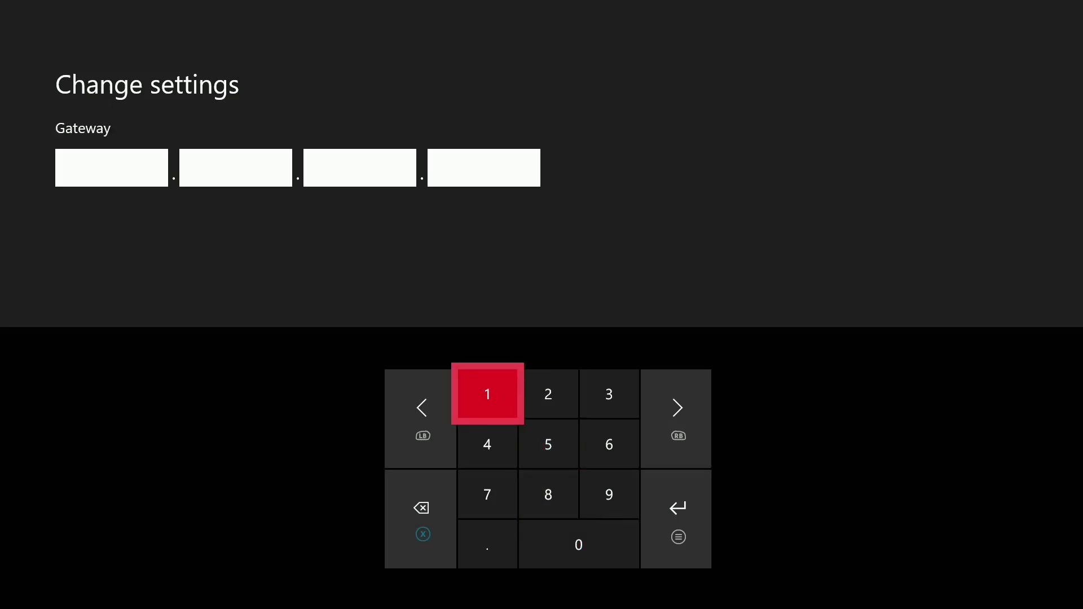
text(1)
key(Right)
text(1)
key(Right)
text(1)
key(Right)
text(1)
key(Return)
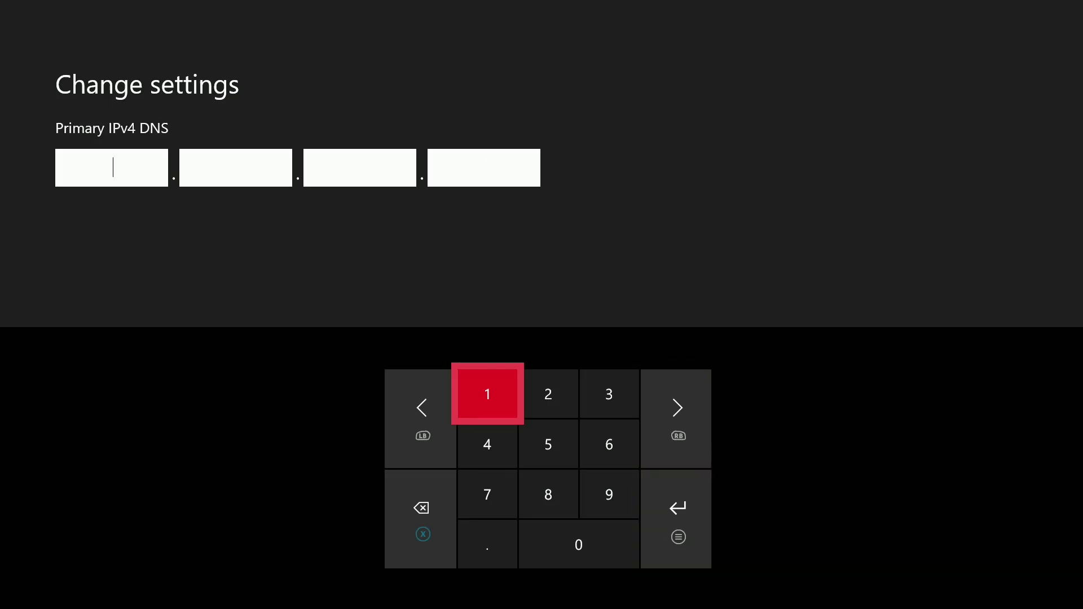
key(Return)
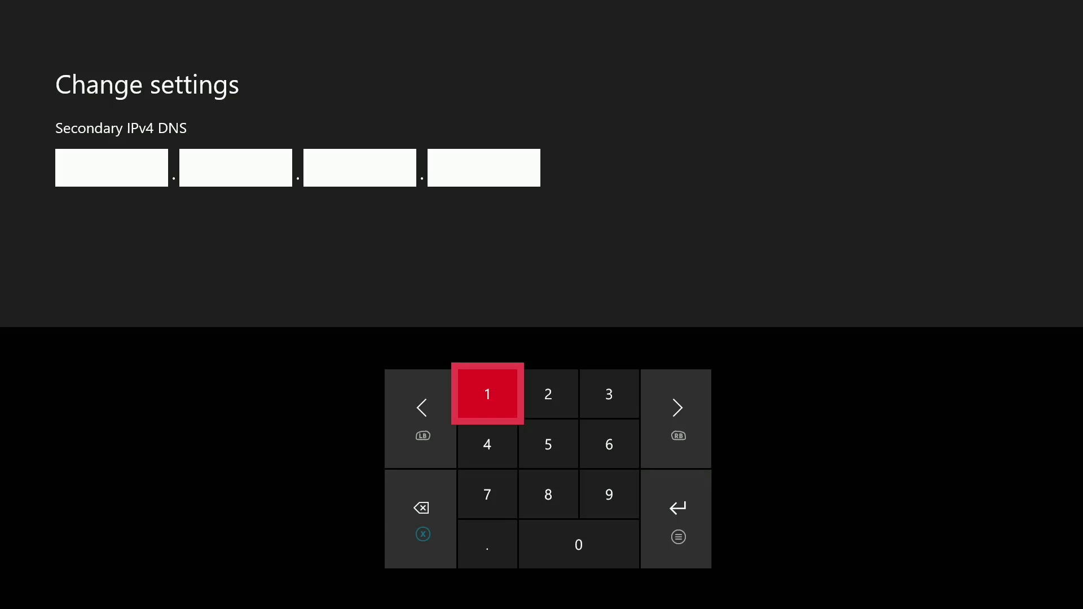
key(Return)
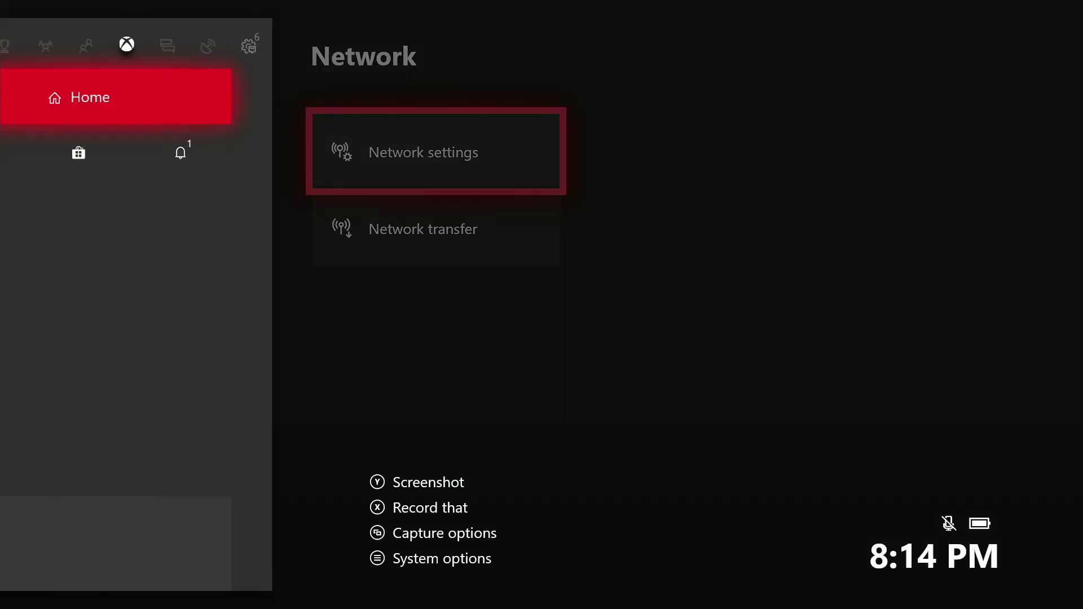
Return to Halo: The Master Chief Collection and join the LAN player's game session through the roster
key(Down)
key(Escape)
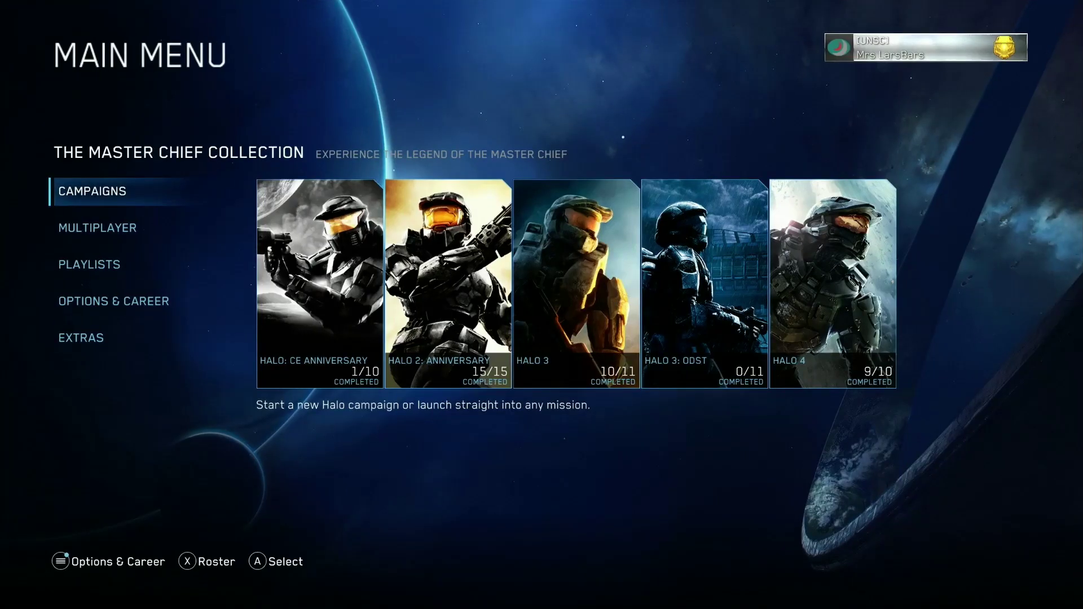
key(x)
key(Down)
key(Return)
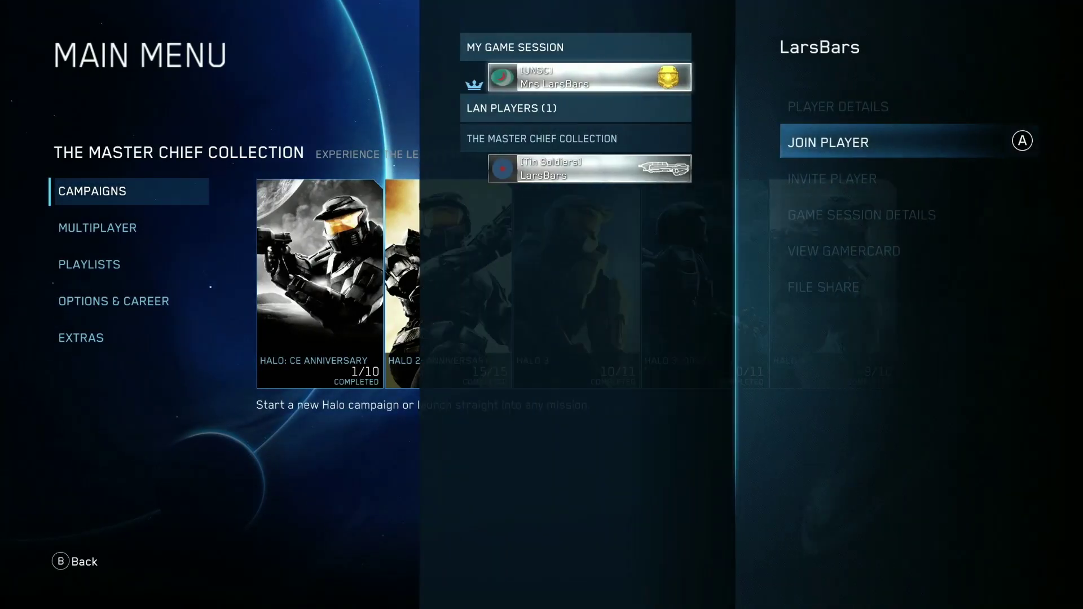
key(Return)
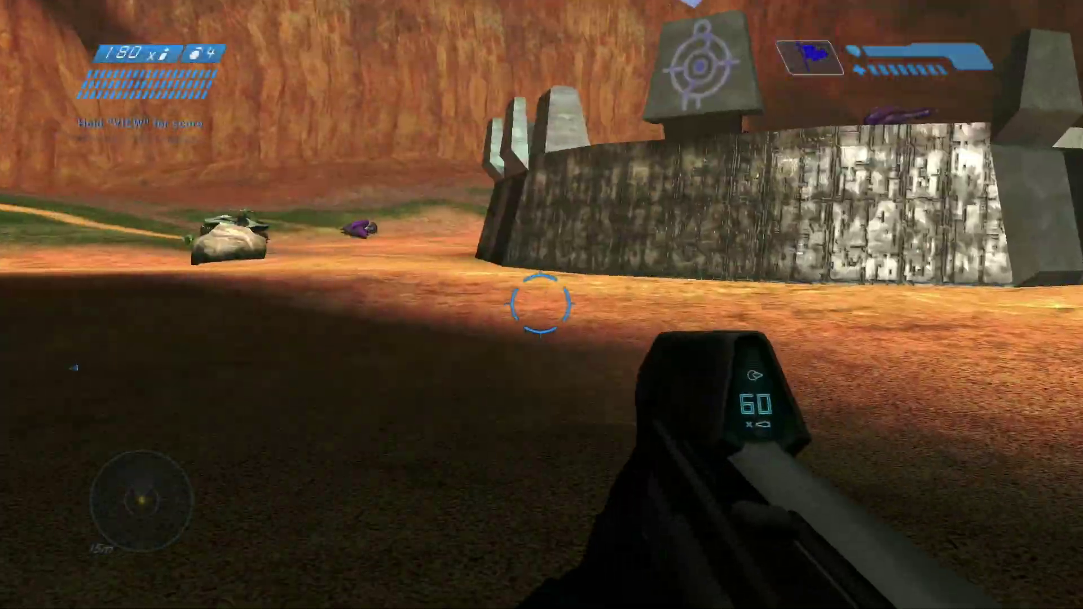
Go up the ramp onto the base roof to pick up the sniper rifle, and zoom its scope to 10x across the canyon
key(w)
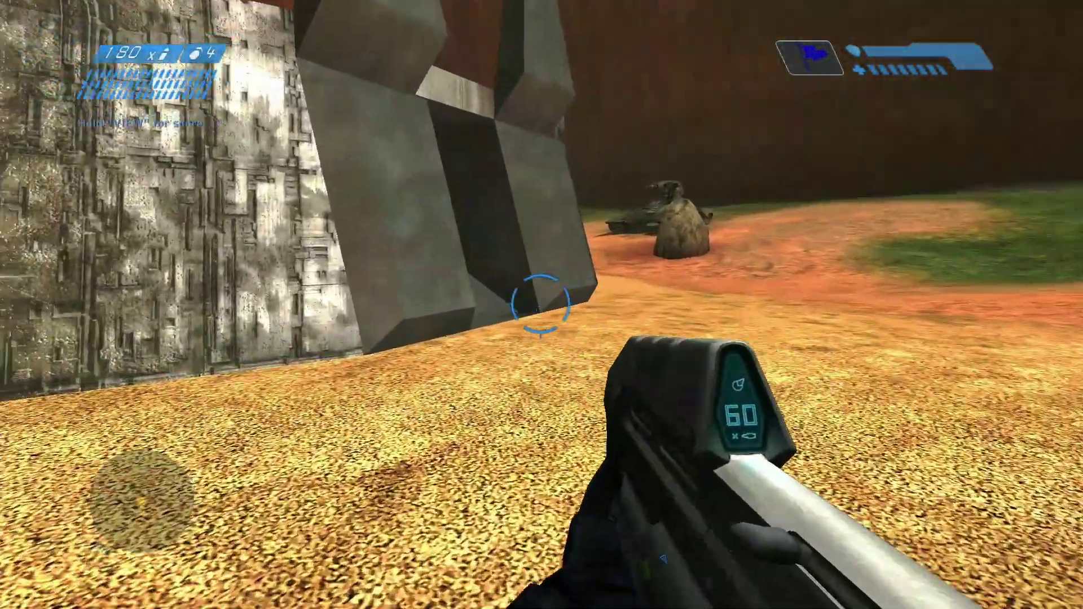
key(w)
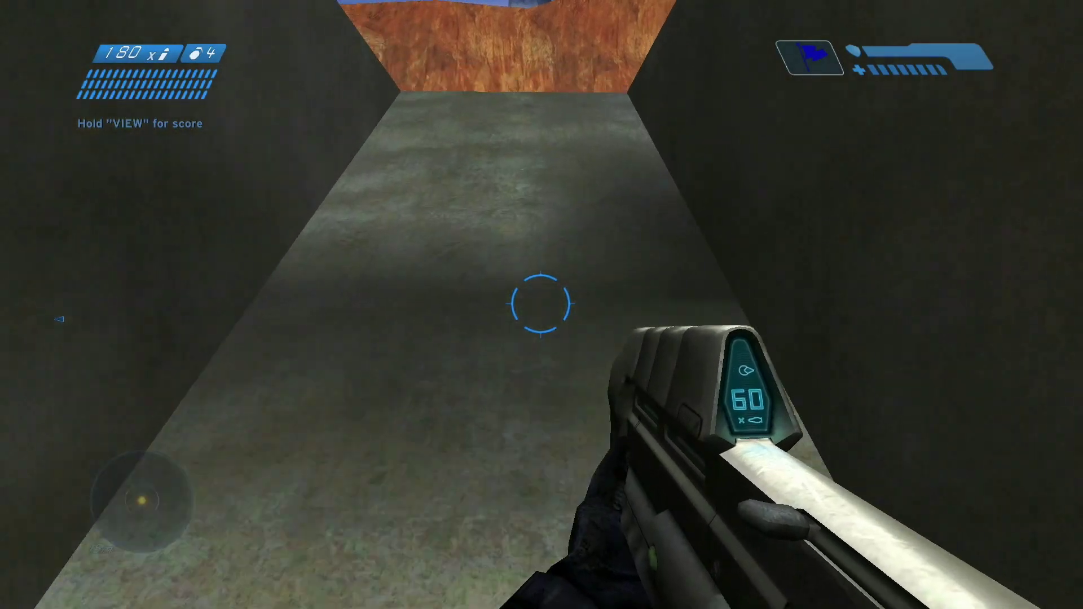
key(w)
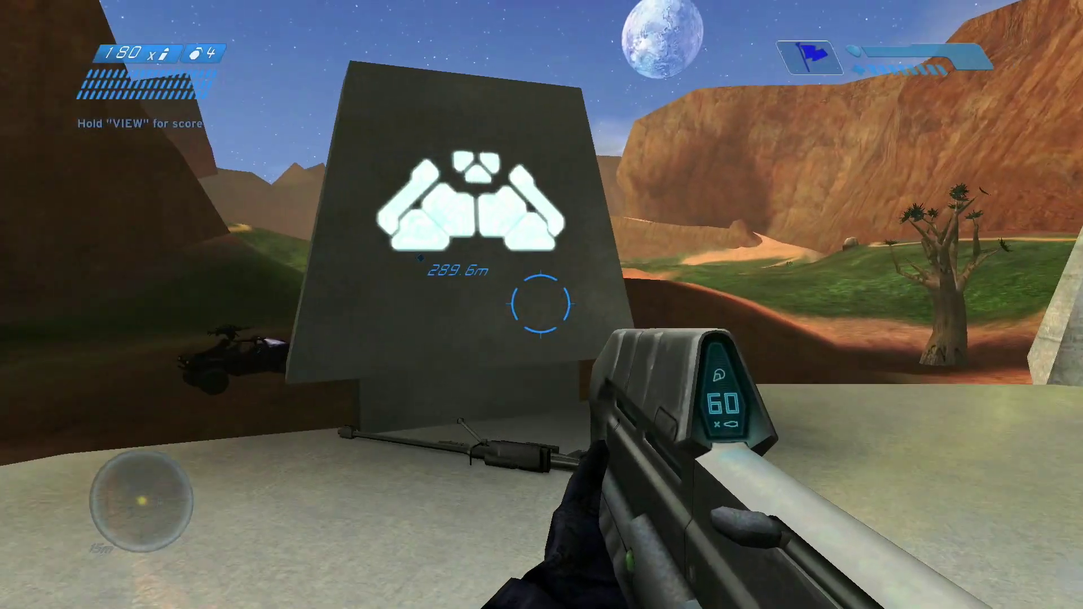
key(e)
right_click(540, 305)
right_click(541, 305)
mouse_move(542, 305)
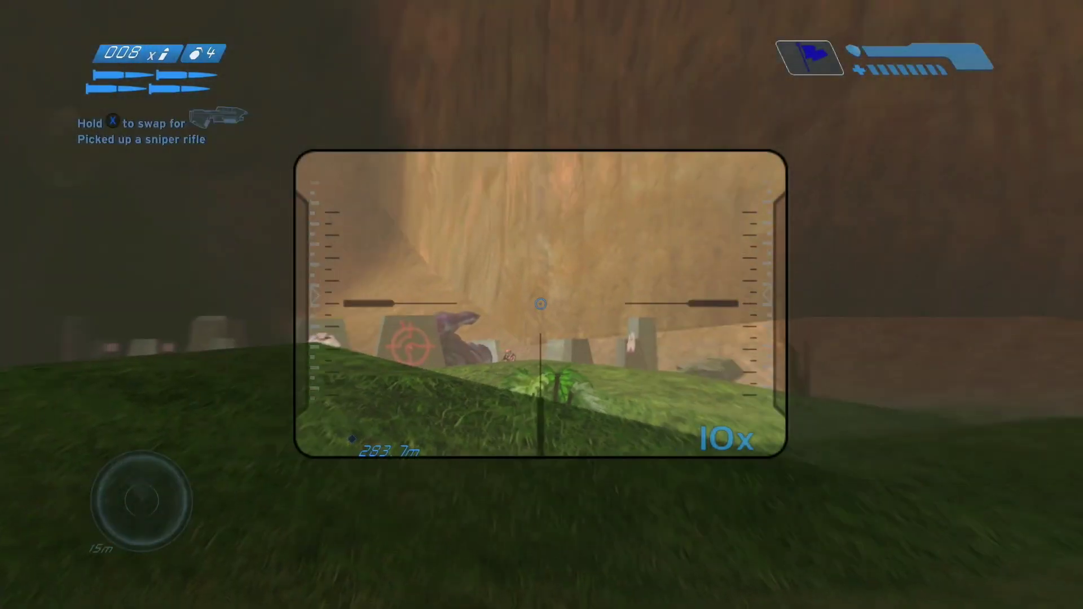